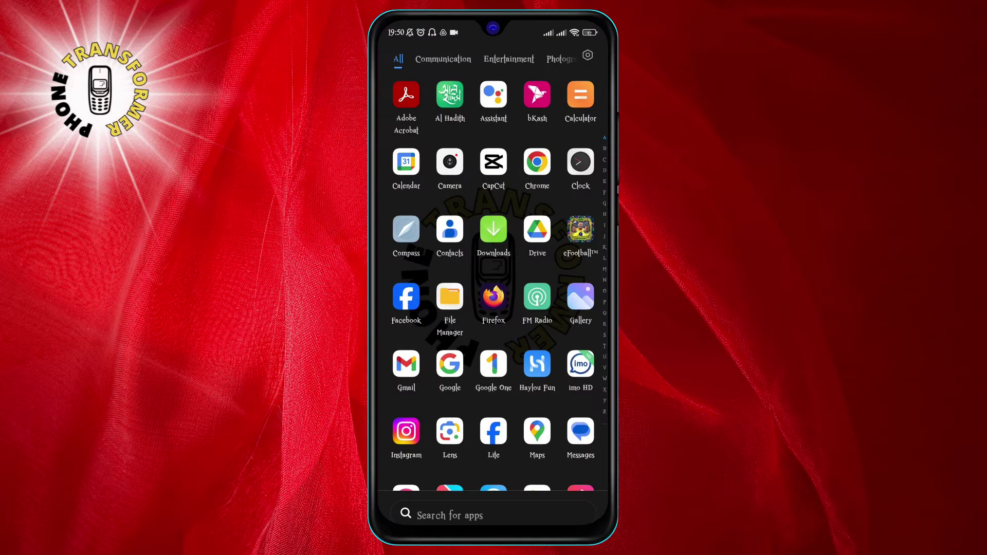
pyautogui.scroll(3, 494, 278)
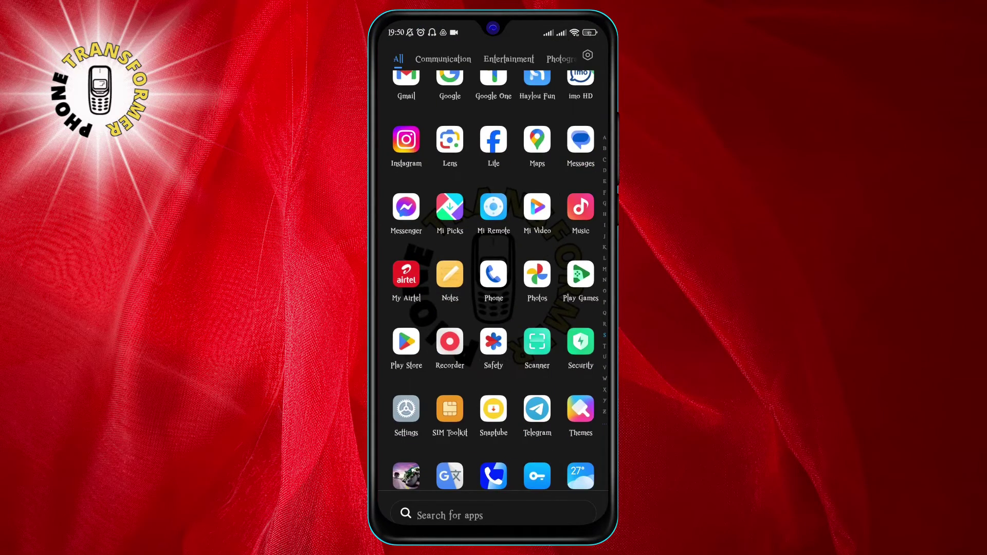
# Step: Launch the Google Play Store from the app drawer
pyautogui.click(406, 342)
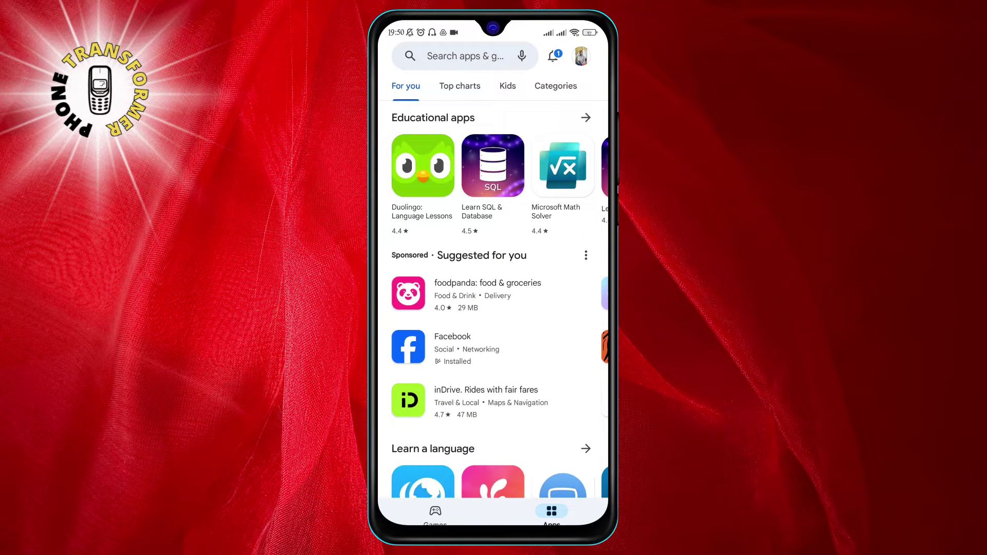
# Step: Bring up the Play Store account menu from the profile avatar
pyautogui.click(582, 55)
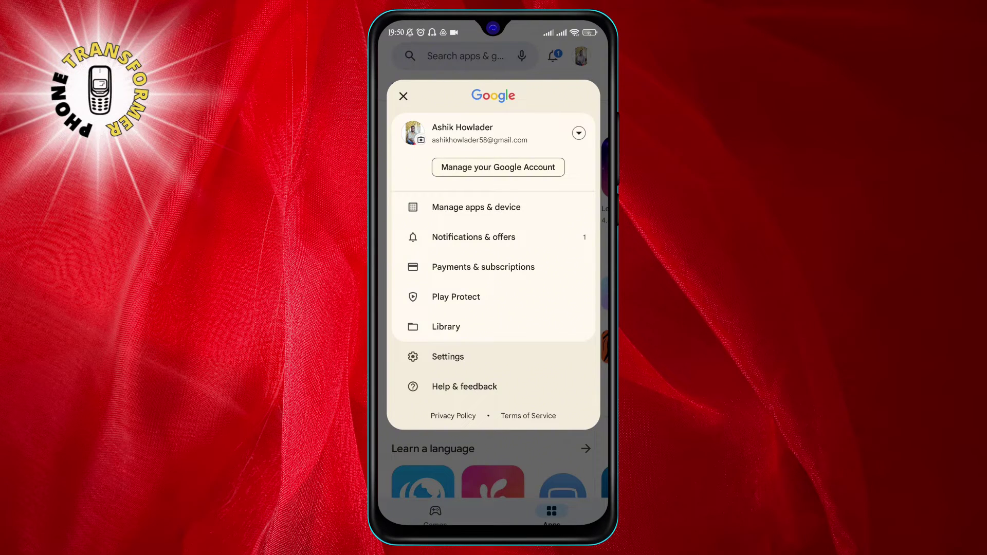
# Step: Go to Manage apps & device and show the list of 13 pending app updates
pyautogui.click(476, 206)
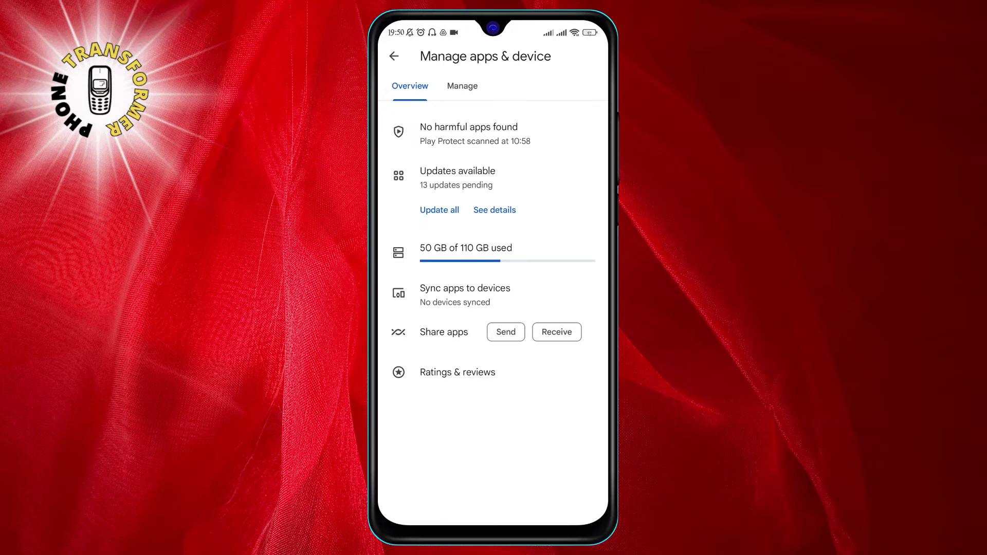
pyautogui.click(463, 86)
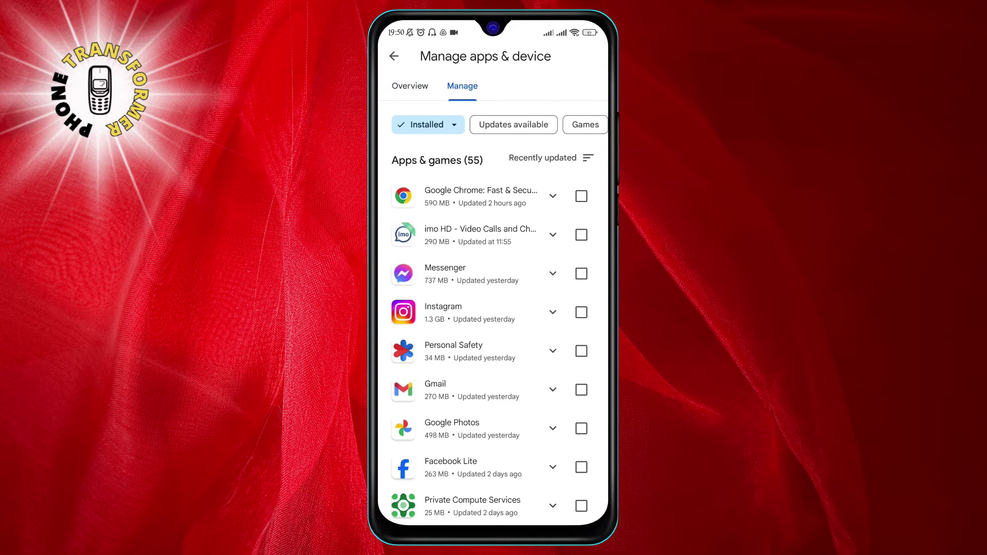
pyautogui.click(410, 85)
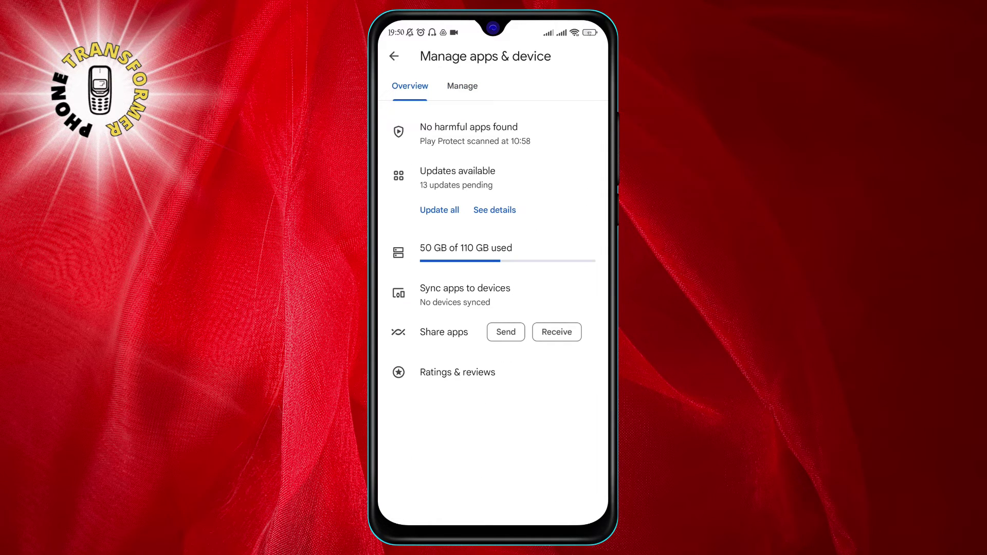
pyautogui.click(494, 210)
pyautogui.scroll(-2, 494, 309)
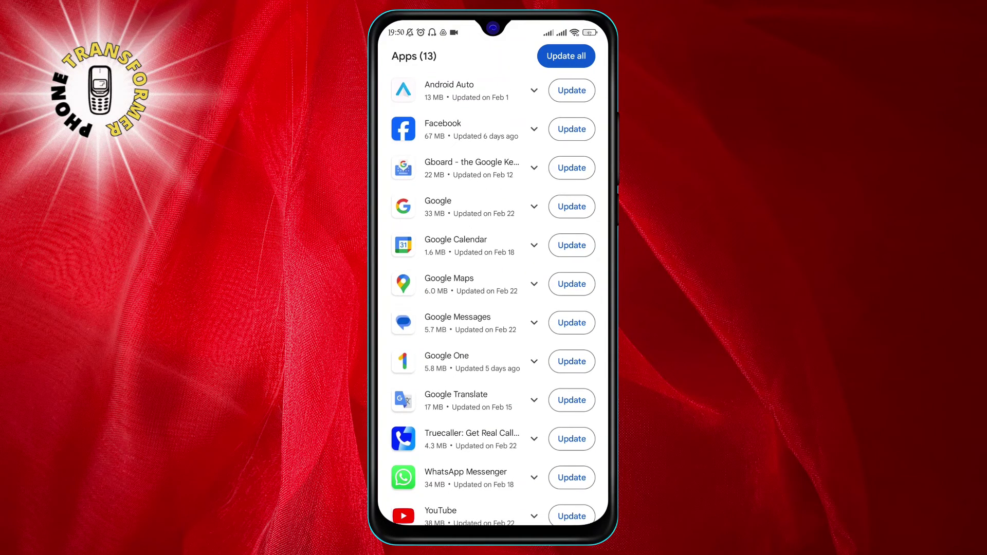
pyautogui.scroll(2, 494, 308)
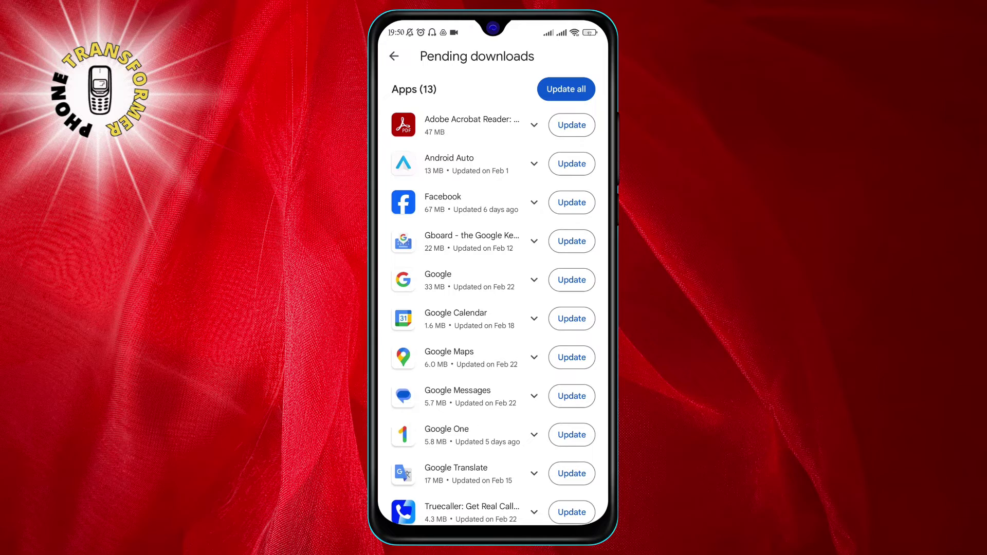
pyautogui.scroll(-2, 494, 309)
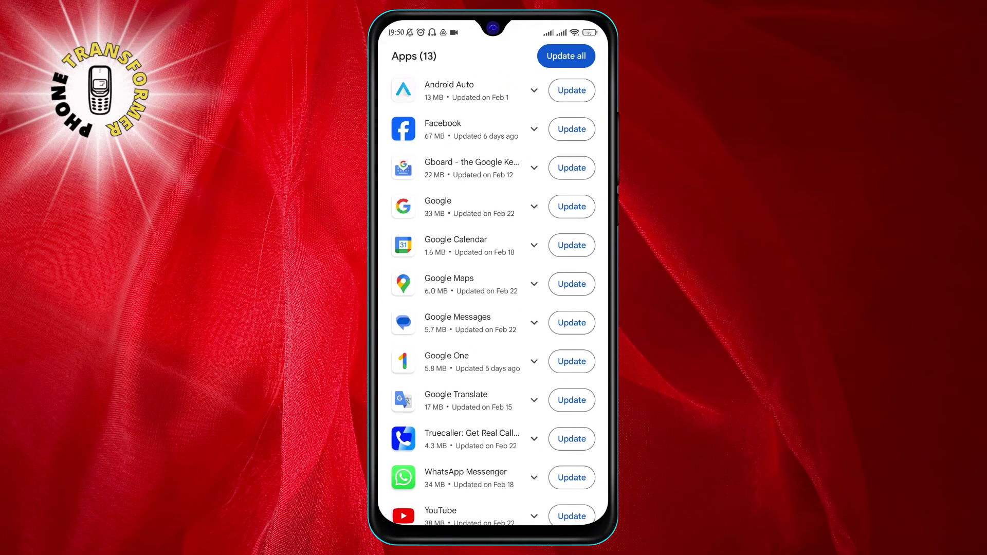
pyautogui.scroll(2, 494, 309)
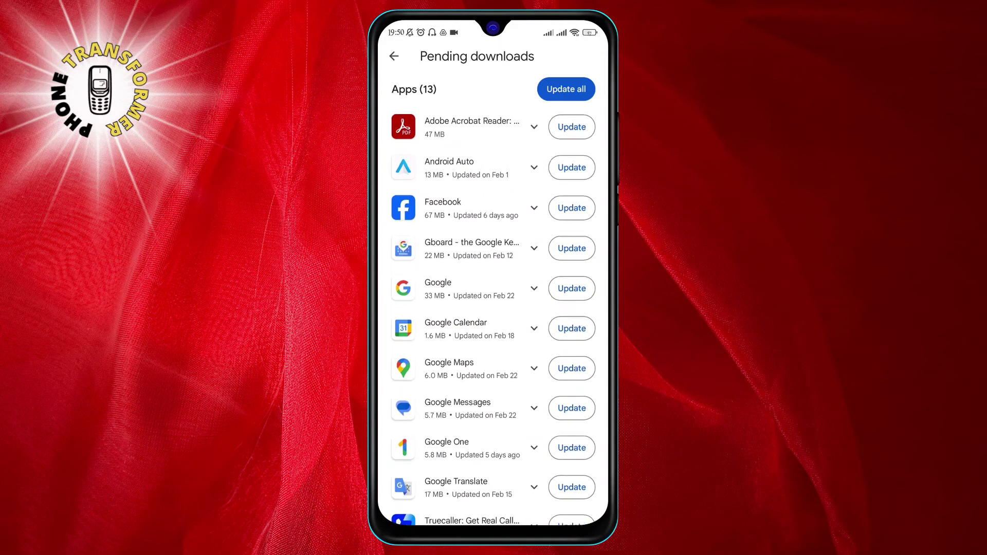